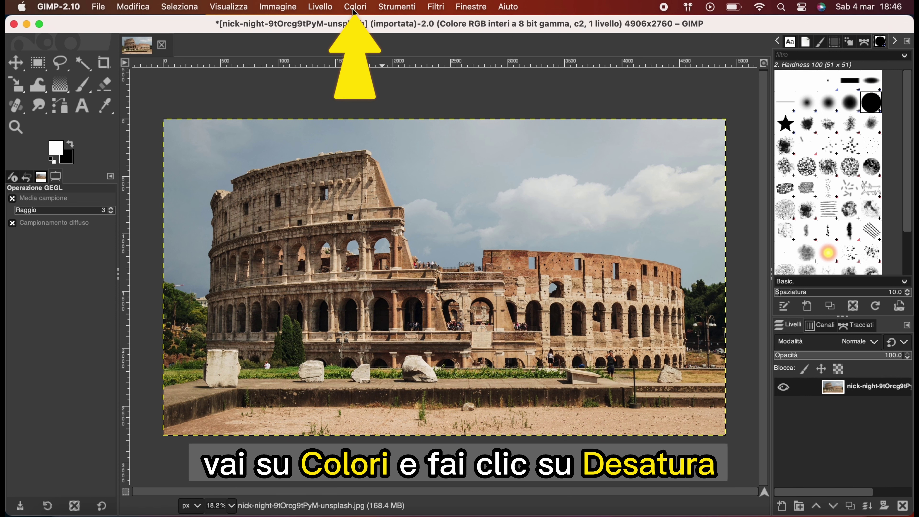
# Desaturate the Colosseum photo to black and white with Desatura in Luminanza mode.
pyautogui.click(355, 7)
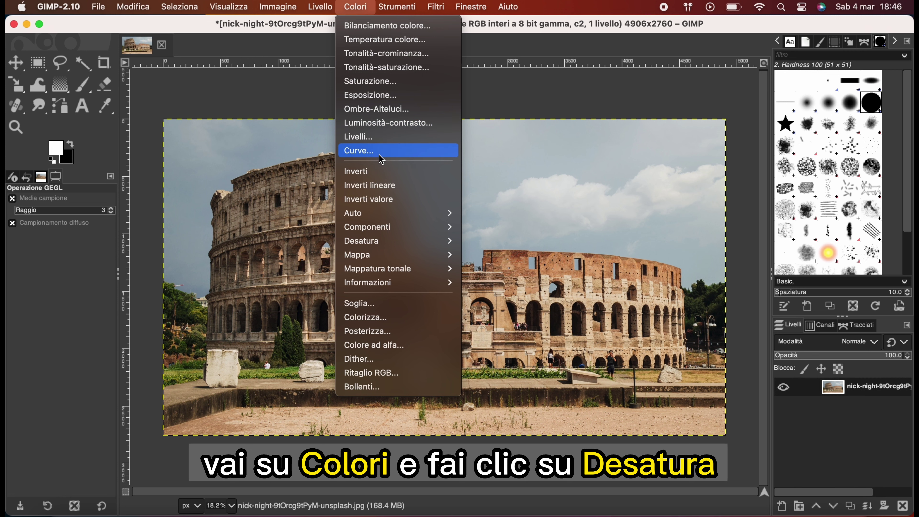
pyautogui.moveTo(373, 224)
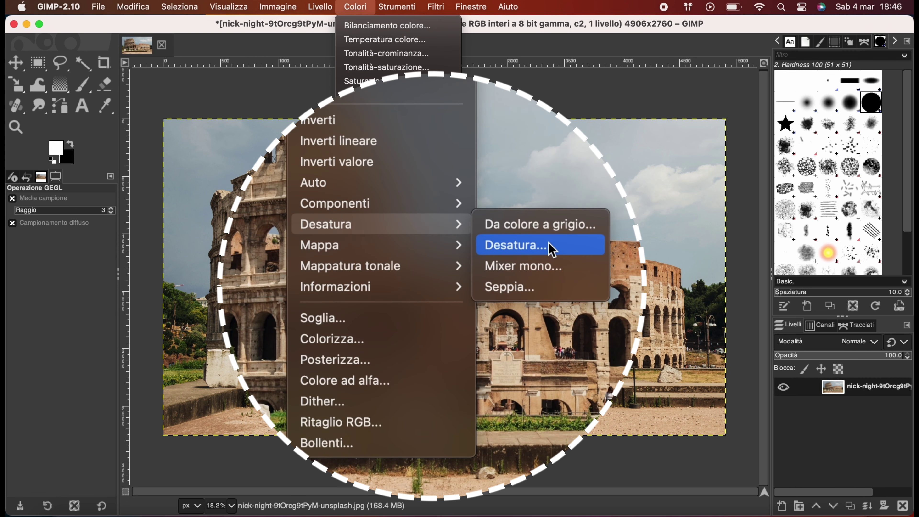
pyautogui.click(513, 255)
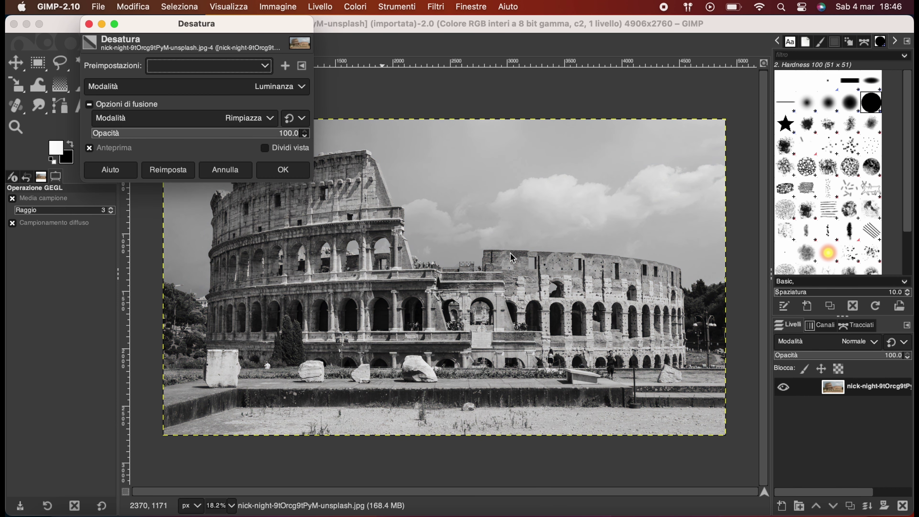
pyautogui.click(295, 170)
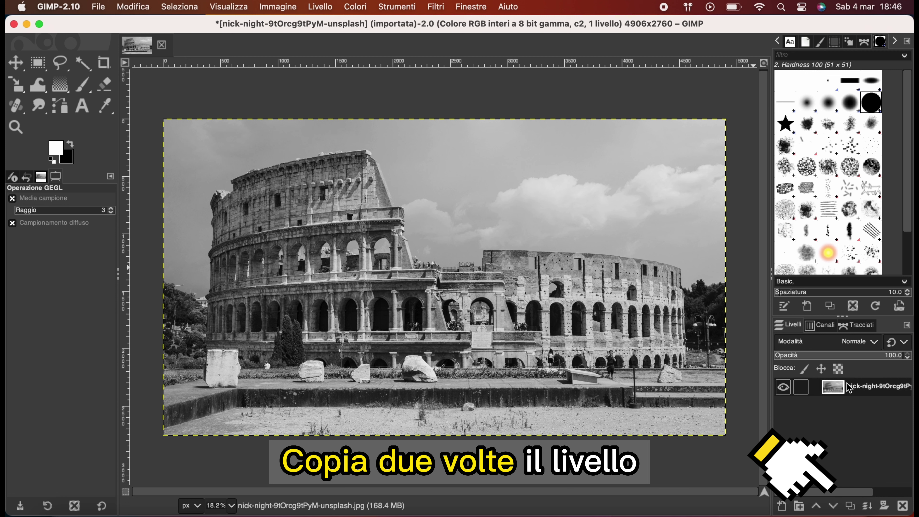
# Duplicate the grayscale layer twice, naming the middle copy Copia1 and the top copy Copia2.
pyautogui.click(850, 506)
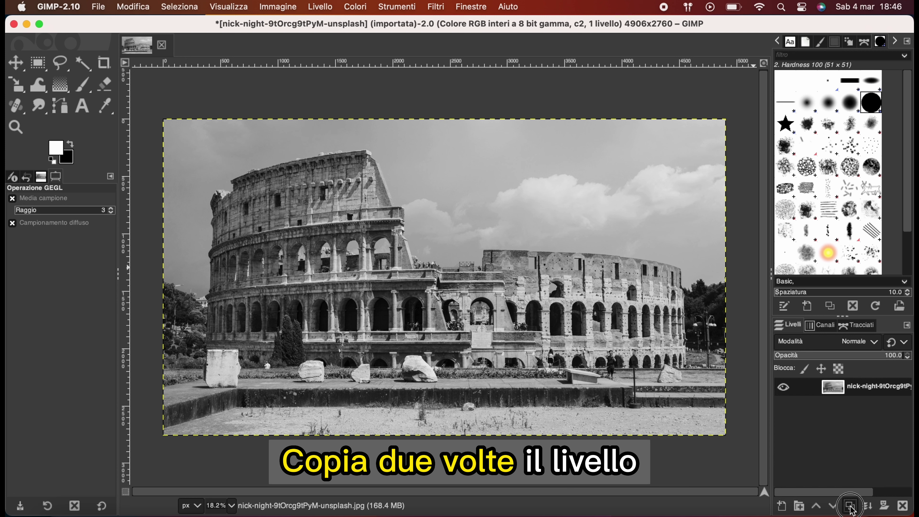
pyautogui.click(851, 506)
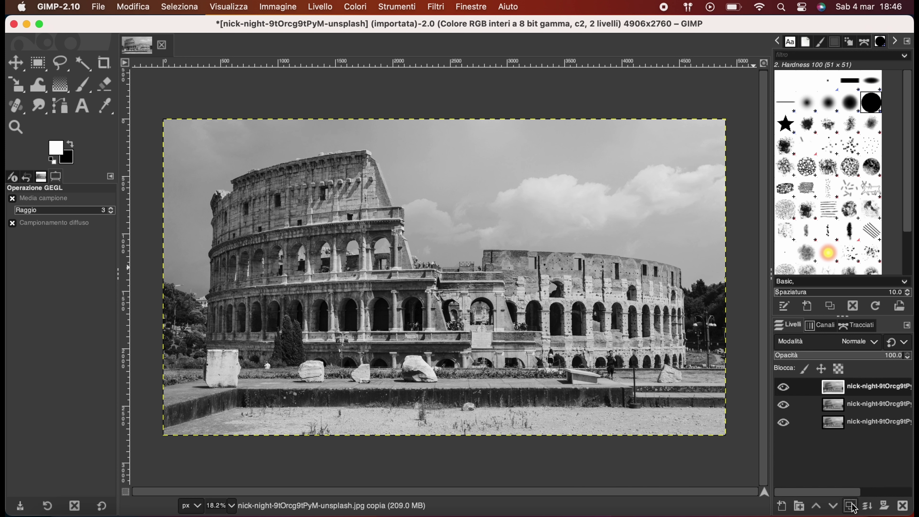
pyautogui.doubleClick(859, 403)
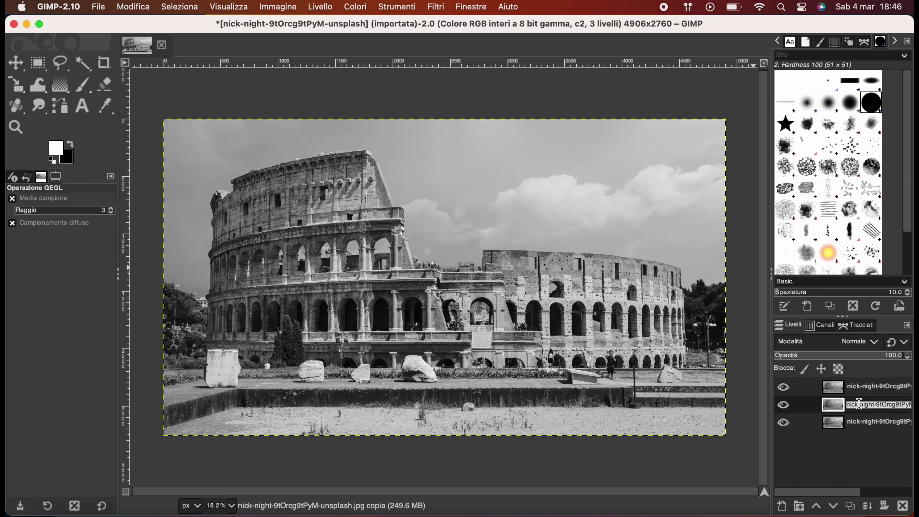
pyautogui.write('Col')
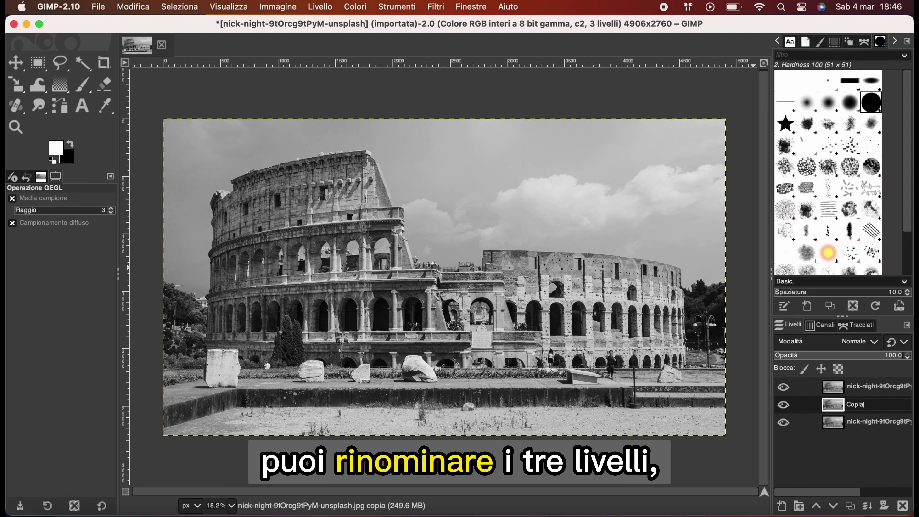
pyautogui.write('1')
pyautogui.press('Return')
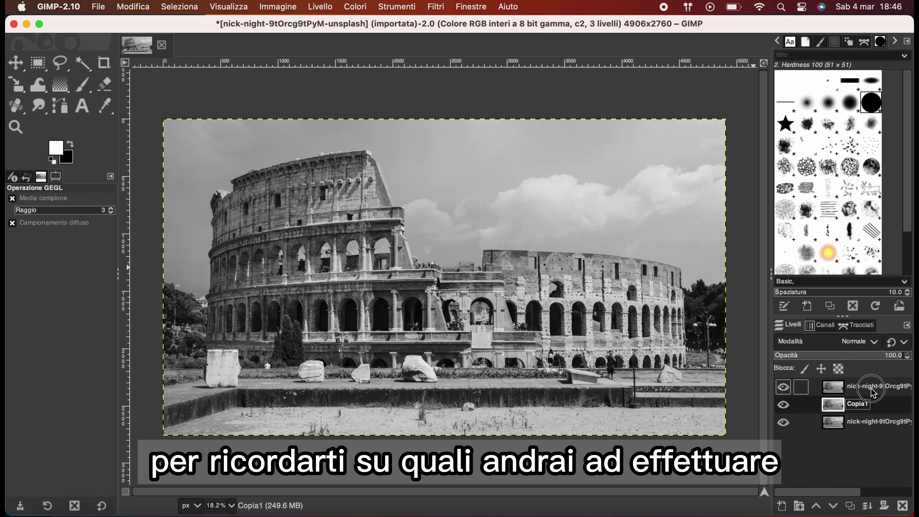
pyautogui.click(872, 387)
pyautogui.doubleClick(872, 387)
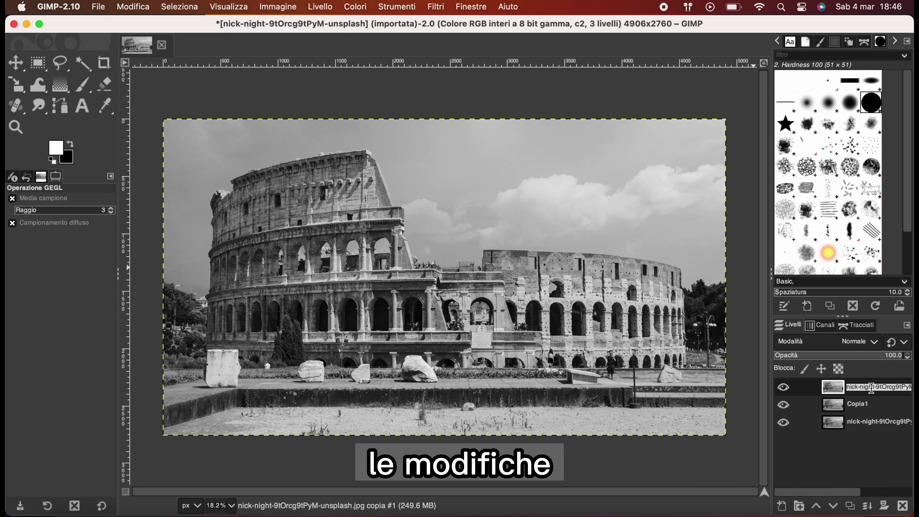
pyautogui.write('Col')
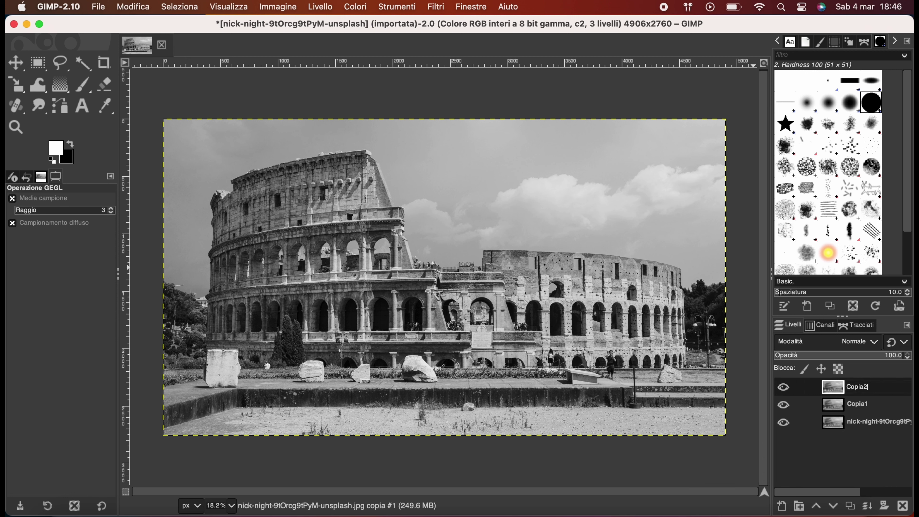
pyautogui.press('Return')
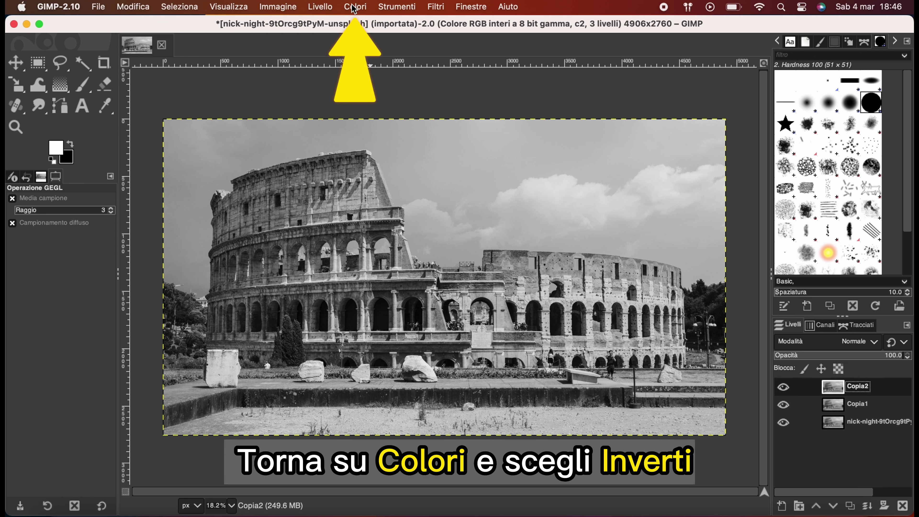
# Invert Copia2's colours and switch its blend mode from Normale to Scherma.
pyautogui.click(354, 8)
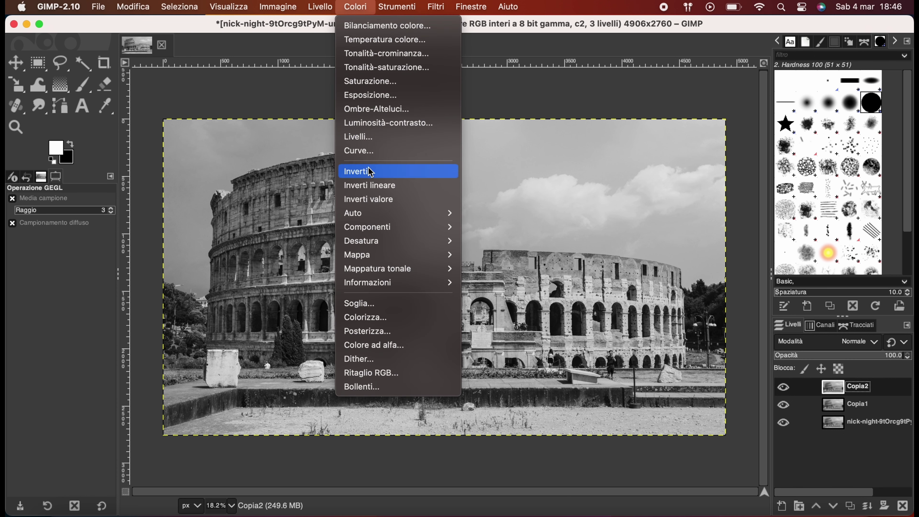
pyautogui.click(370, 171)
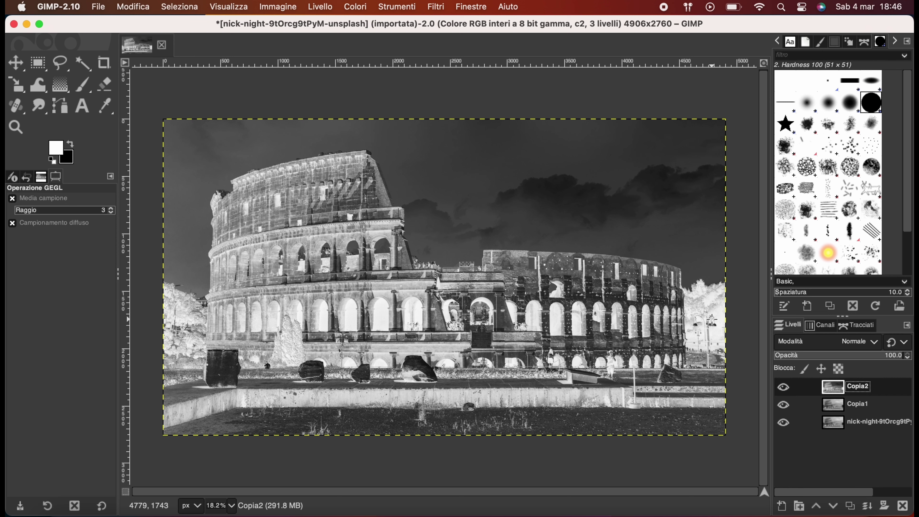
pyautogui.click(860, 342)
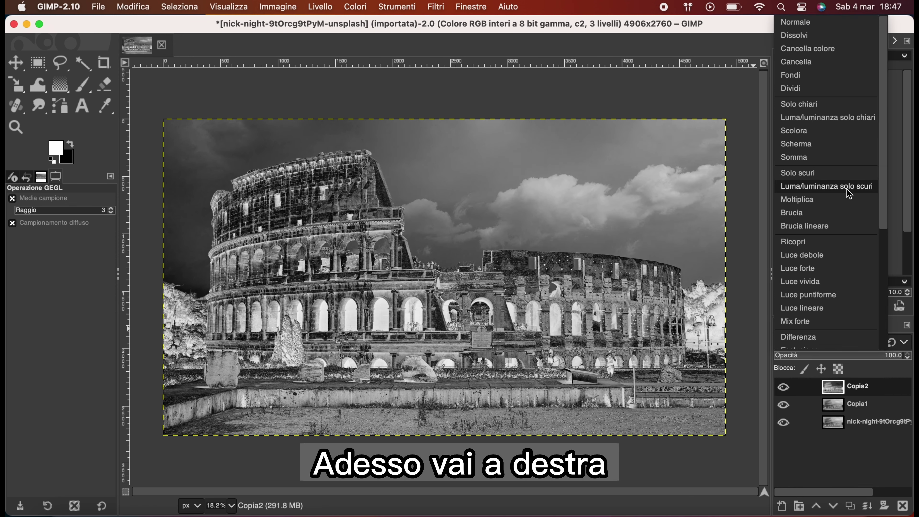
pyautogui.click(810, 149)
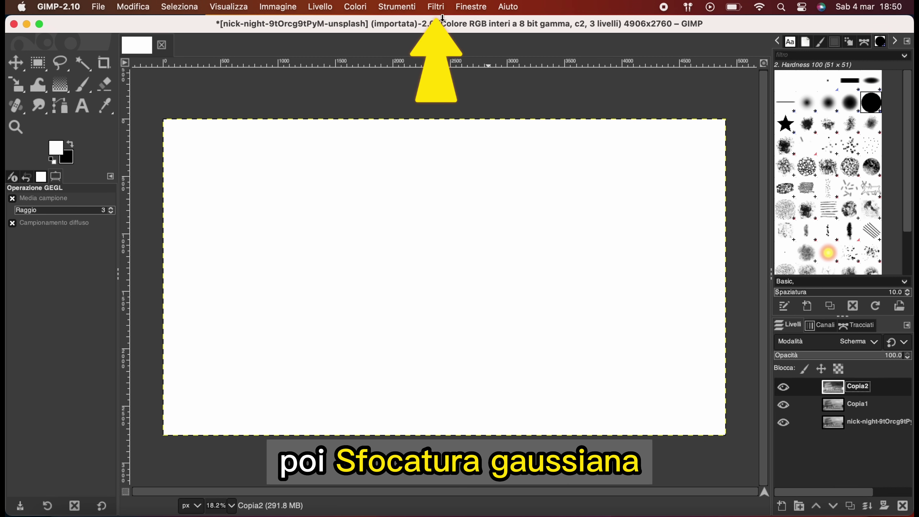
# Set up a Gaussian blur on Copia2 with size about 9.31.
pyautogui.click(436, 7)
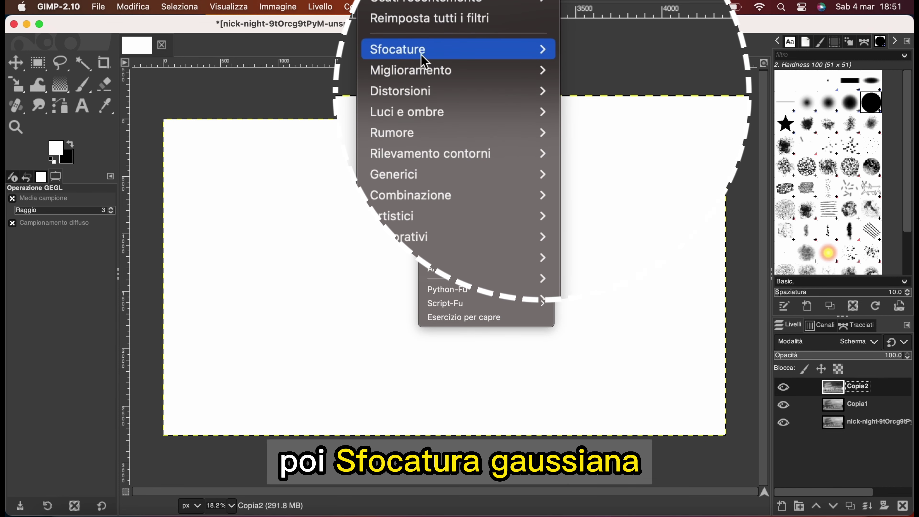
pyautogui.moveTo(457, 49)
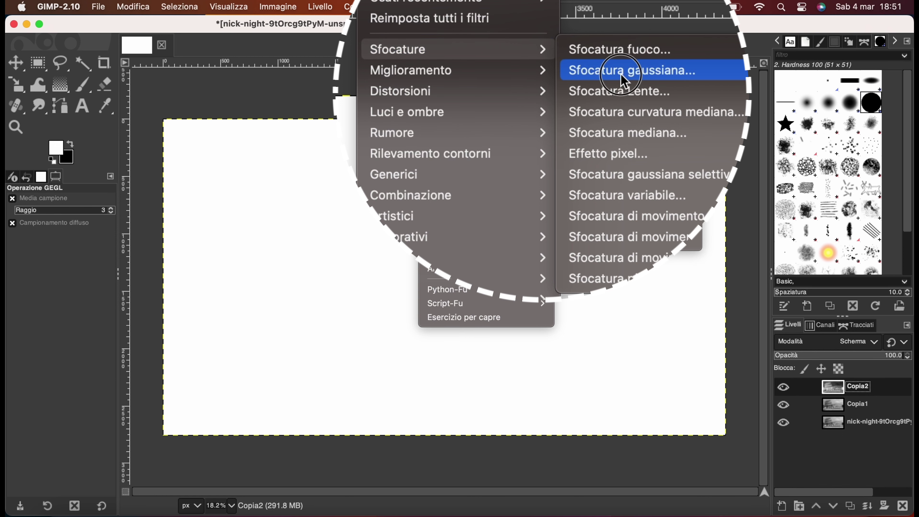
pyautogui.click(595, 106)
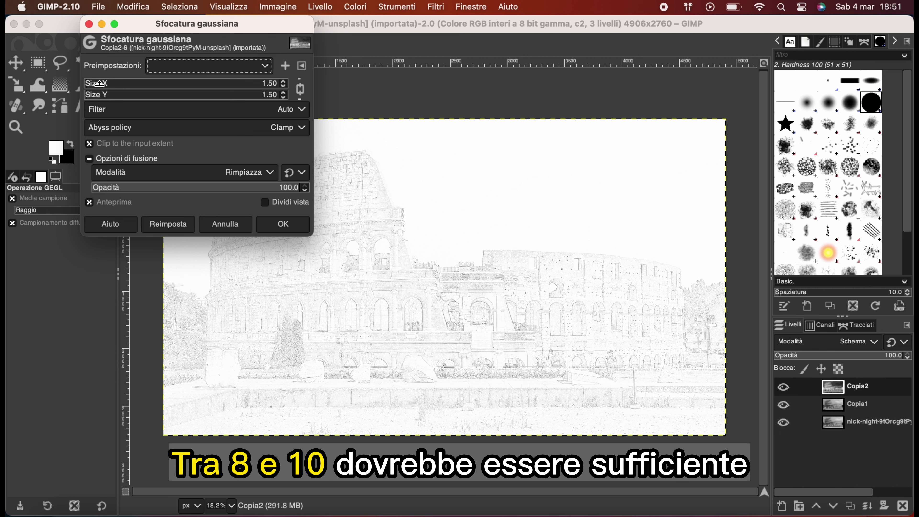
pyautogui.moveTo(99, 83); pyautogui.dragTo(102, 84)
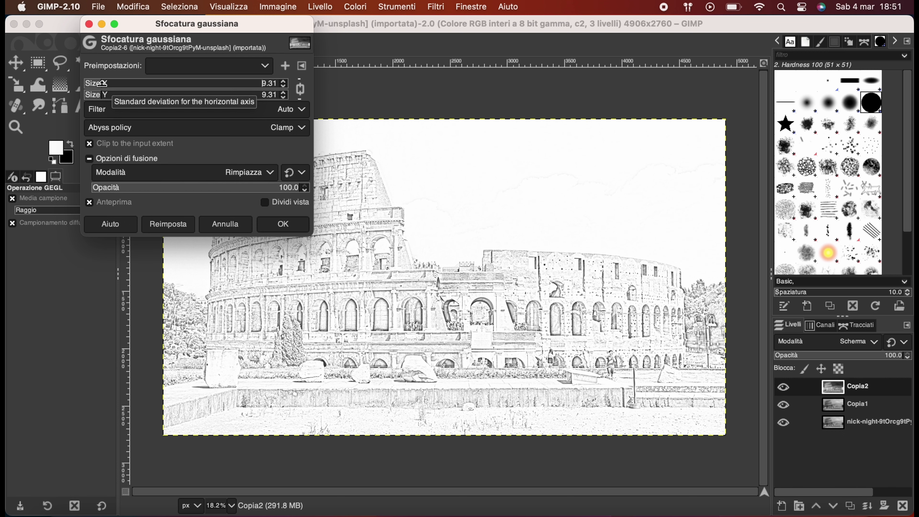
# Check the pencil-sketch blur preview across the image, then apply the blur.
pyautogui.scroll(5, 442, 260)
pyautogui.scroll(5, 443, 260)
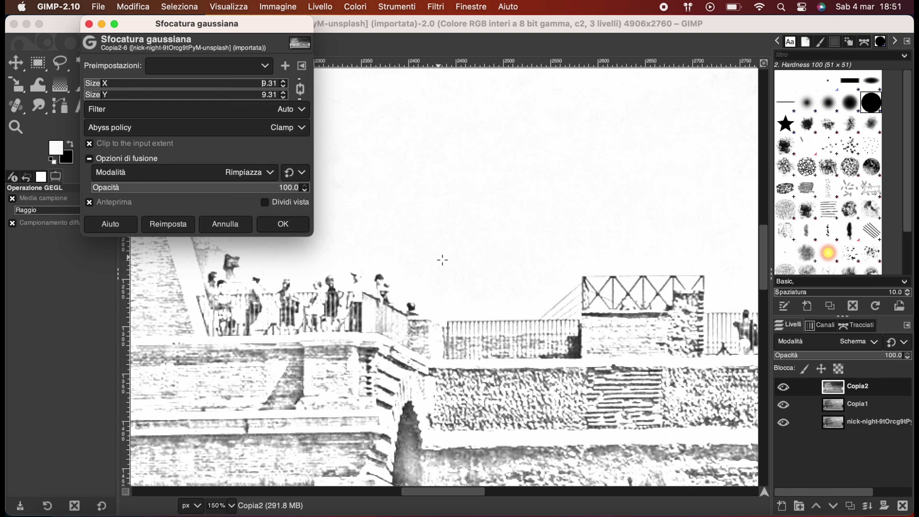
pyautogui.scroll(-1, 440, 261)
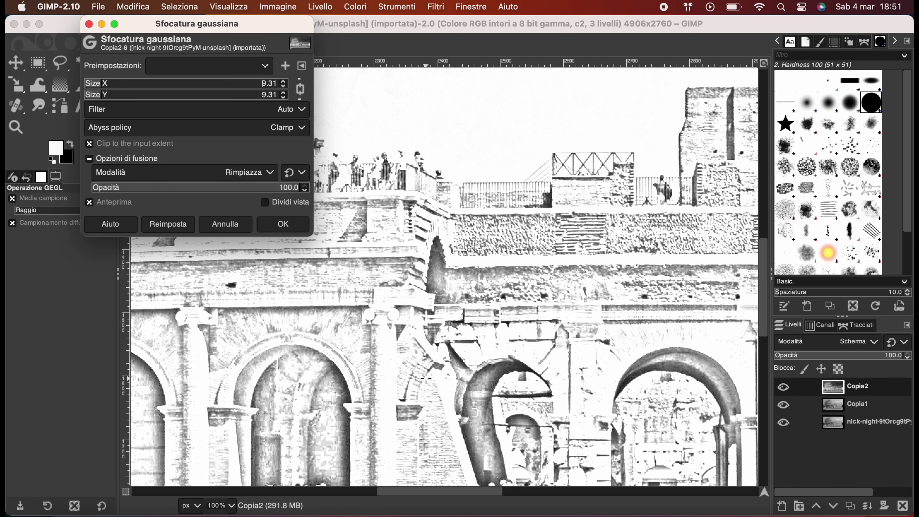
pyautogui.hscroll(5, 426, 379)
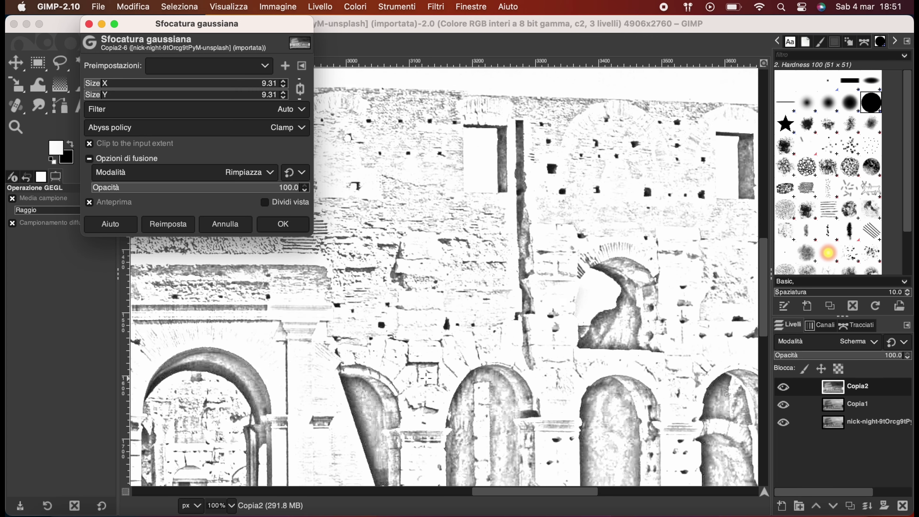
pyautogui.hscroll(5, 427, 379)
pyautogui.hscroll(-5, 426, 379)
pyautogui.hscroll(-5, 427, 379)
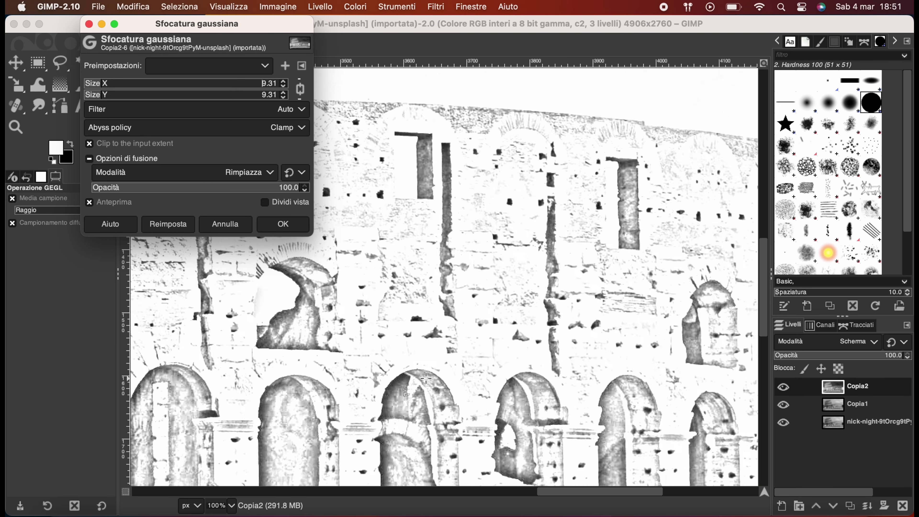
pyautogui.hscroll(-5, 426, 378)
pyautogui.hscroll(-5, 427, 378)
pyautogui.scroll(-3, 427, 379)
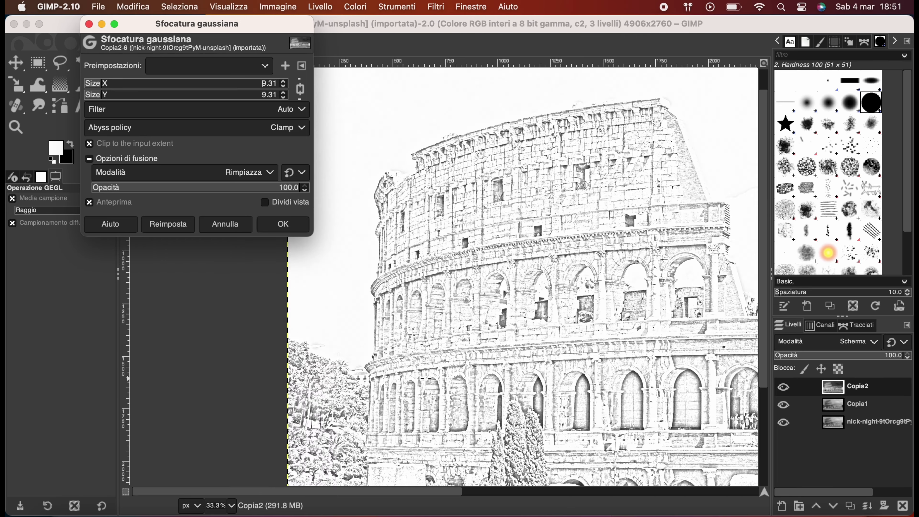
pyautogui.hscroll(5, 426, 379)
pyautogui.scroll(-2, 427, 378)
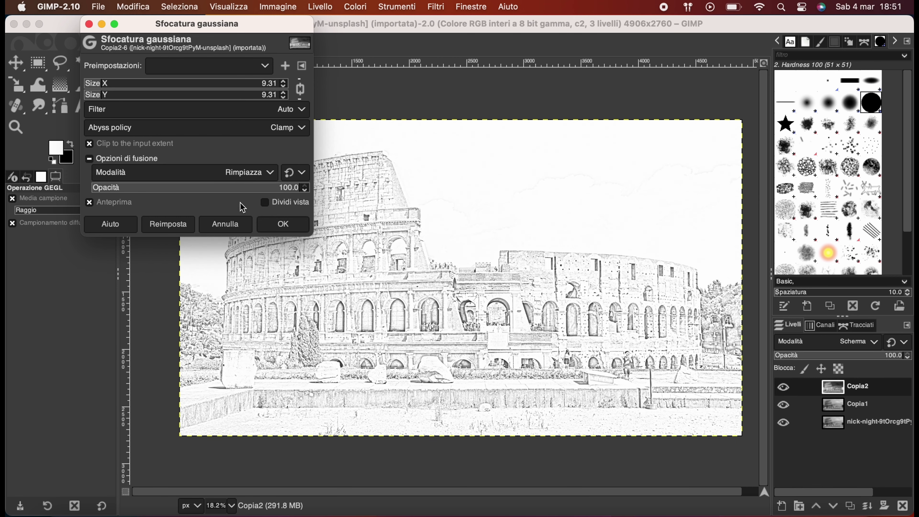
pyautogui.click(293, 226)
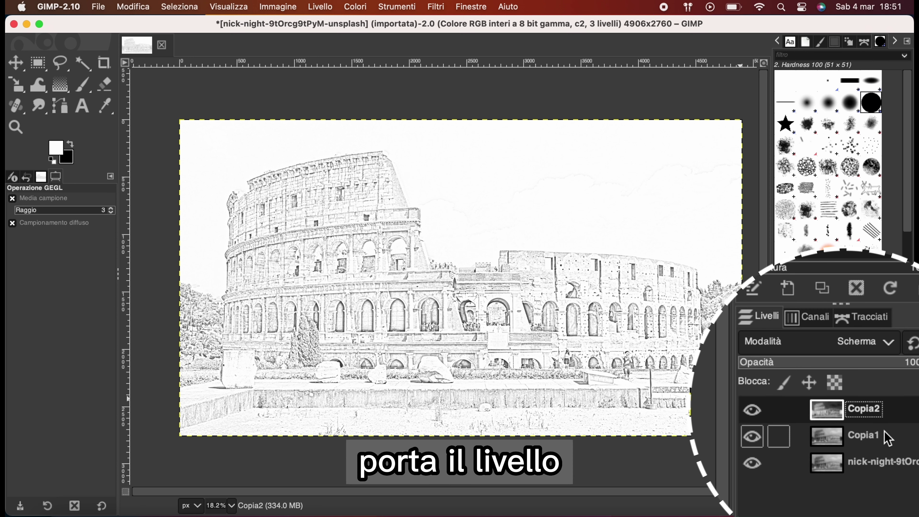
# Move the original photo layer above Copia1 and Copia2, then bring up the Neon edge filter.
pyautogui.click(872, 471)
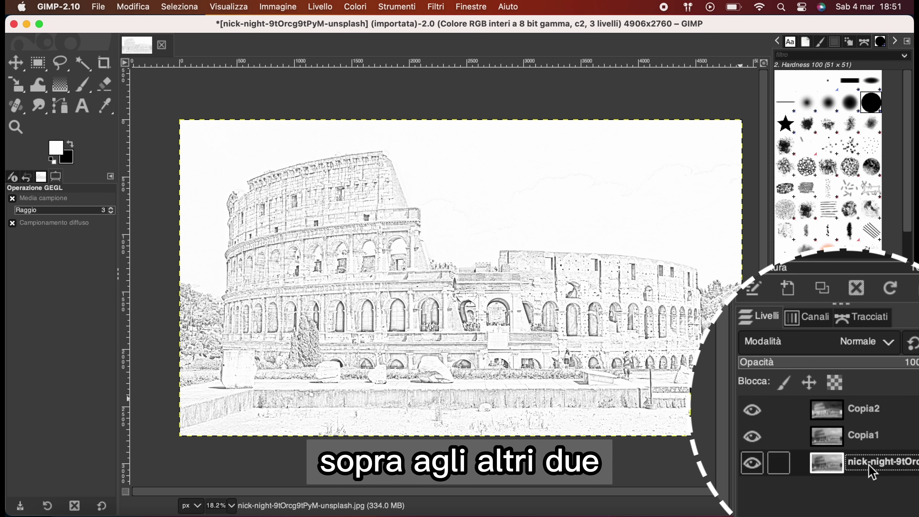
pyautogui.moveTo(872, 471); pyautogui.dragTo(874, 408)
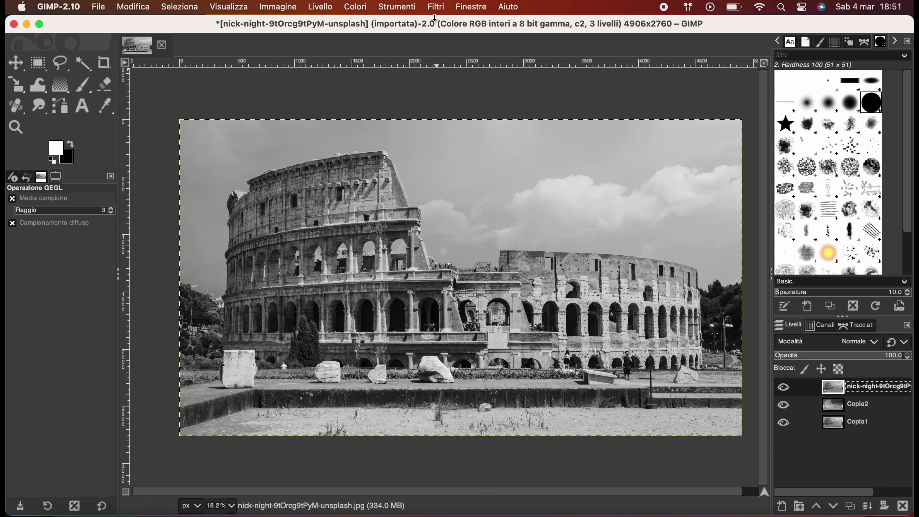
pyautogui.click(437, 7)
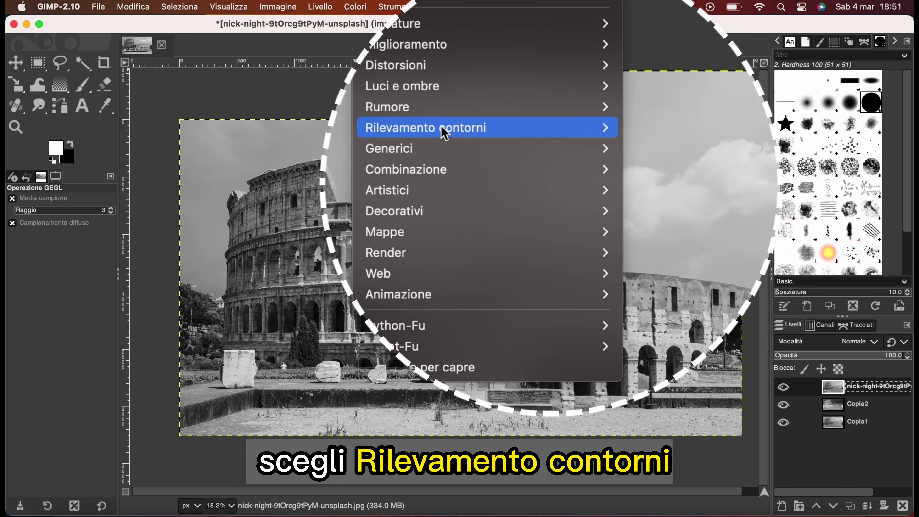
pyautogui.moveTo(426, 127)
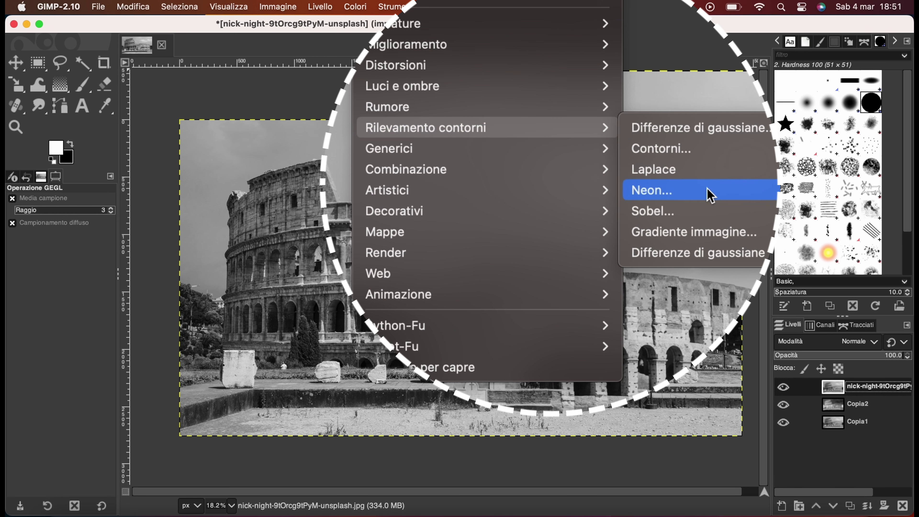
pyautogui.click(711, 196)
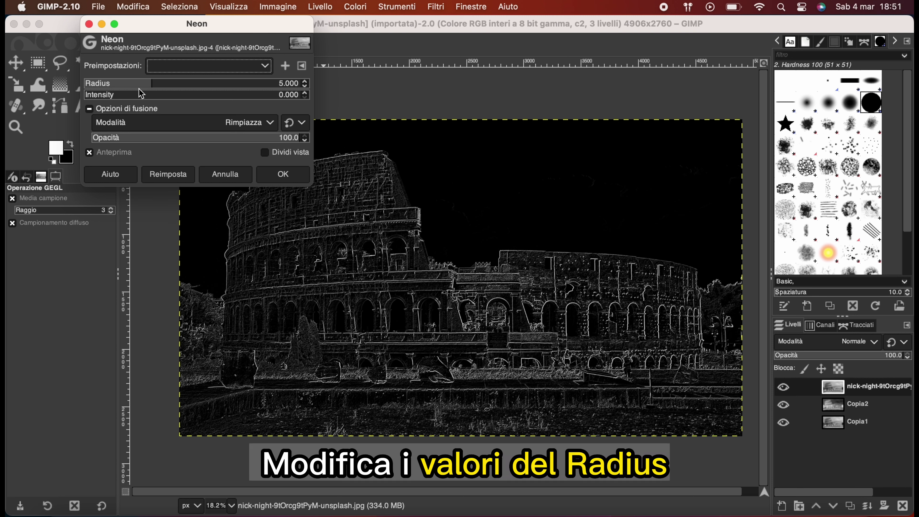
# Apply the Neon edge effect with radius about 8.99 to the top layer.
pyautogui.click(152, 86)
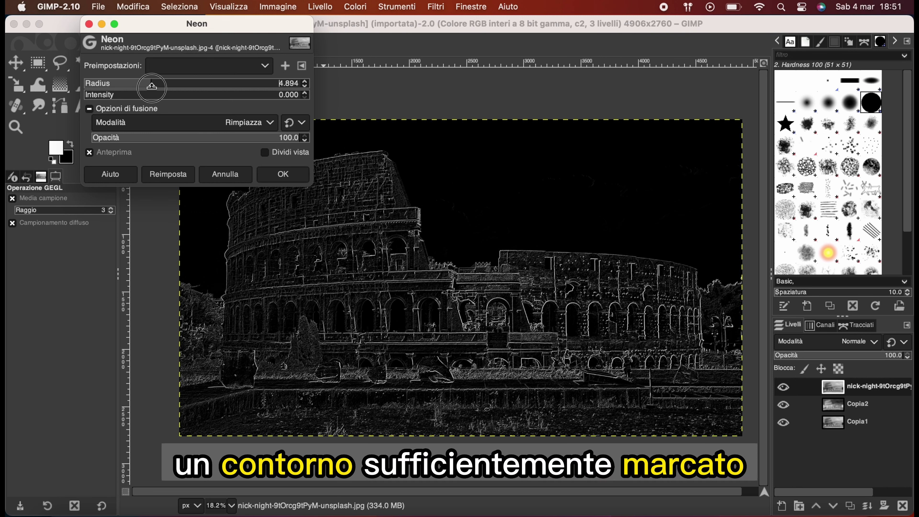
pyautogui.moveTo(151, 86); pyautogui.dragTo(178, 86)
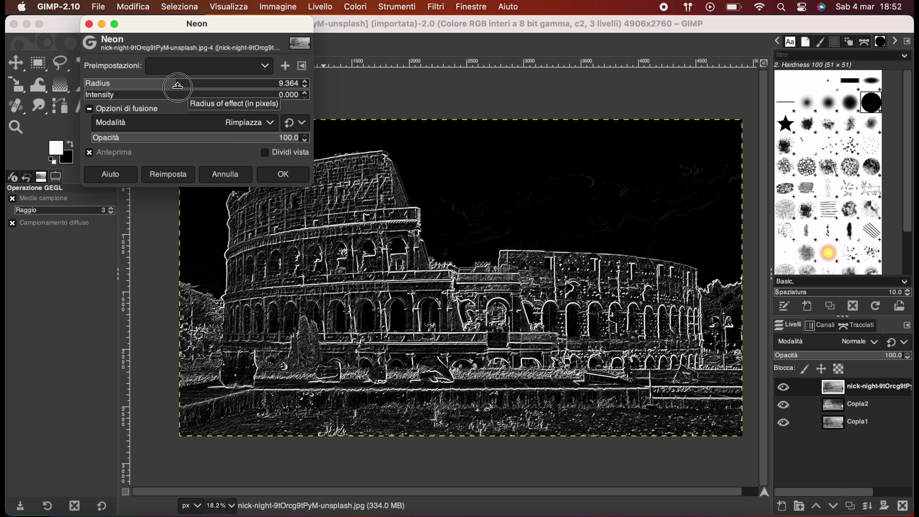
pyautogui.moveTo(178, 85); pyautogui.dragTo(176, 86)
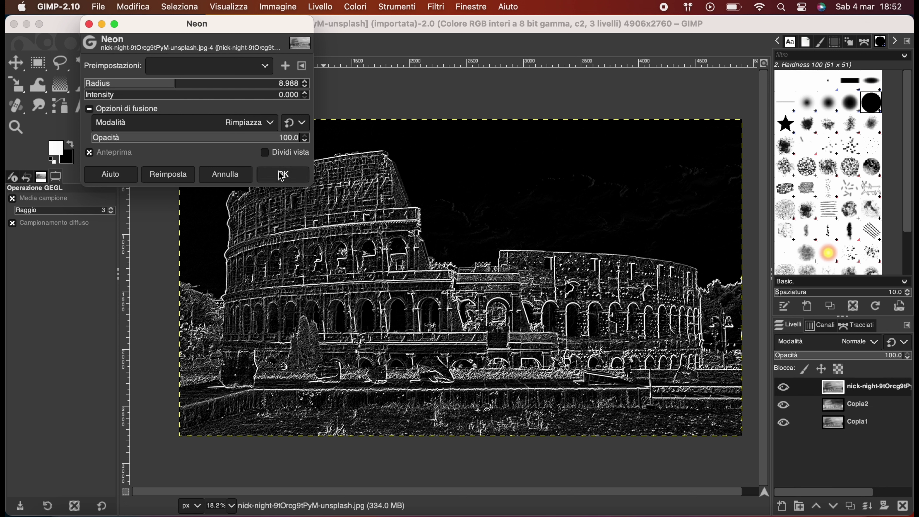
pyautogui.click(285, 177)
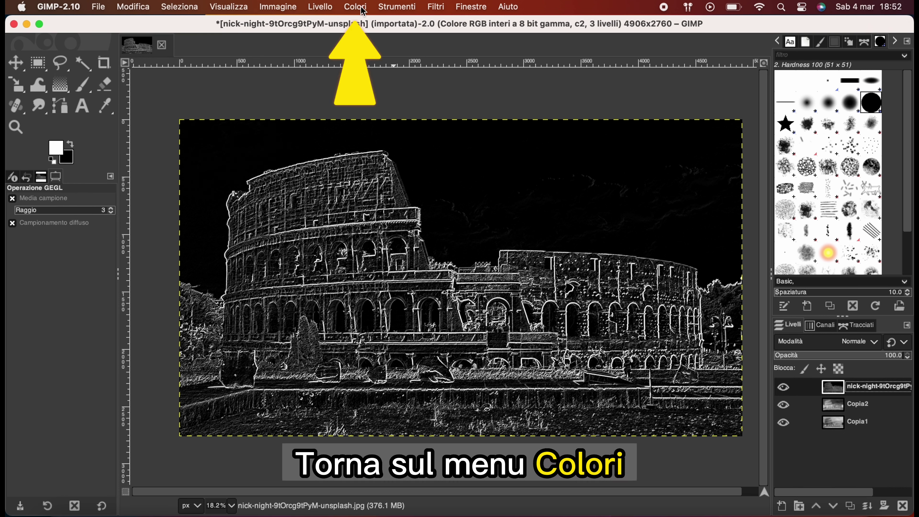
# Invert the neon layer to get dark Colosseum outlines on white.
pyautogui.click(363, 11)
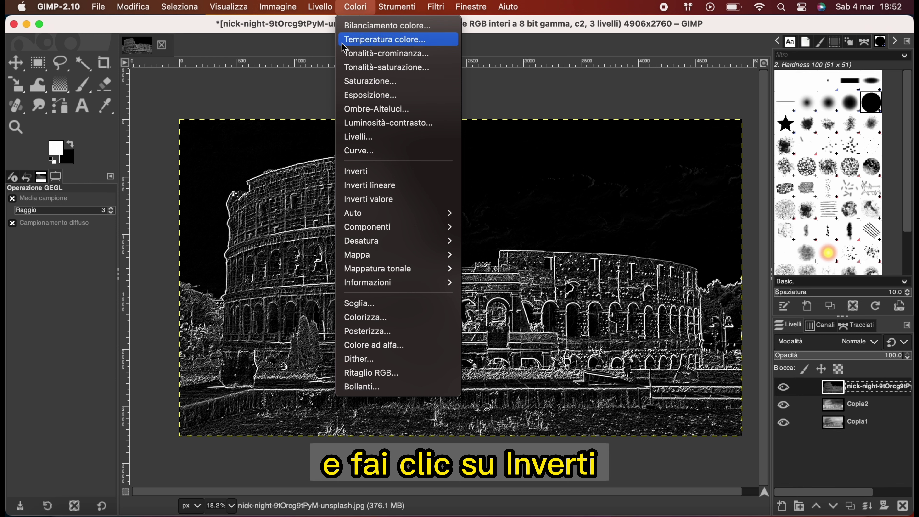
pyautogui.click(355, 171)
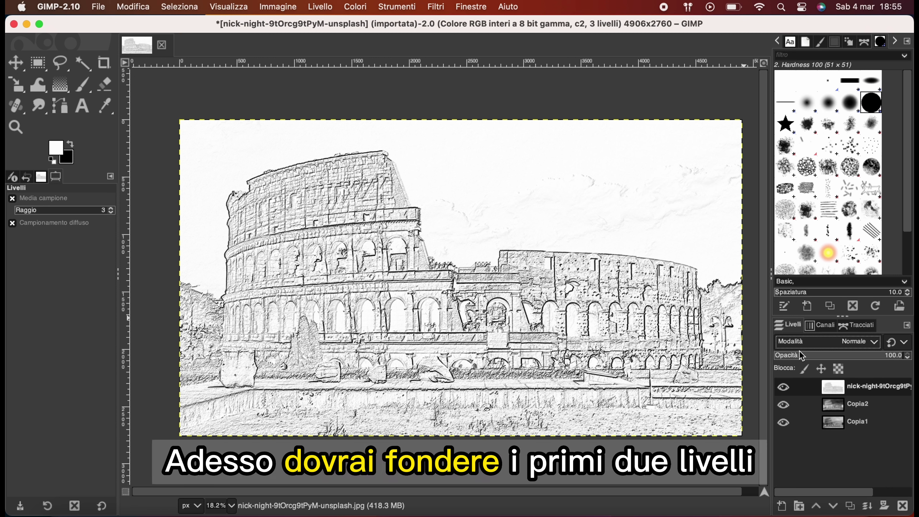
# Change the top layer's blend mode to Ricopri for lighter pencil lines.
pyautogui.click(845, 347)
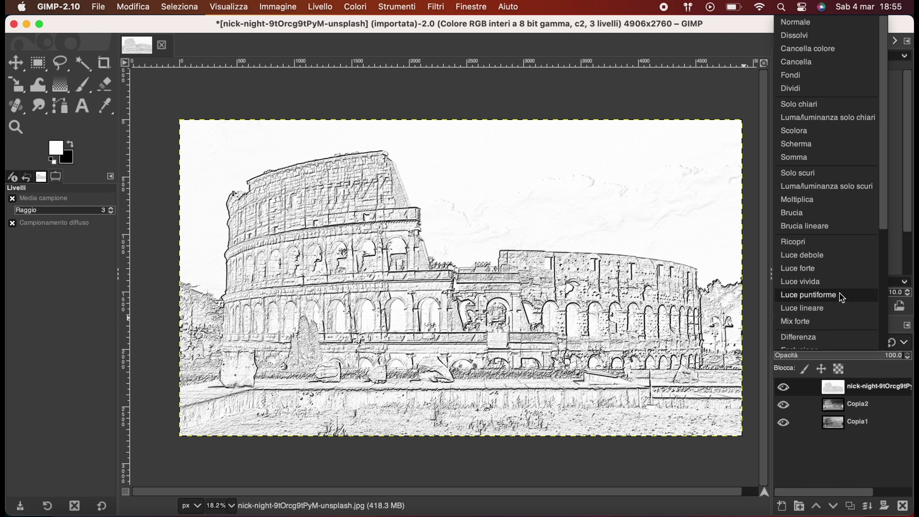
pyautogui.click(809, 243)
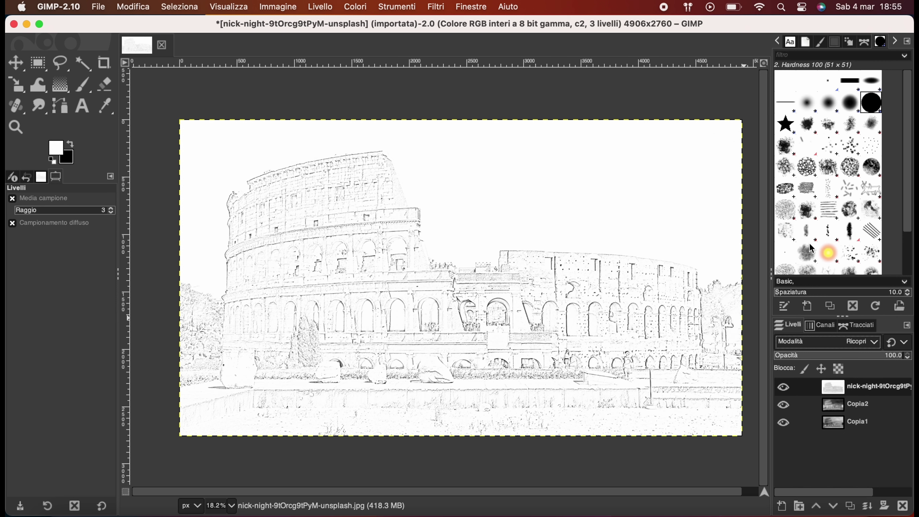
pyautogui.scroll(-2, 476, 191)
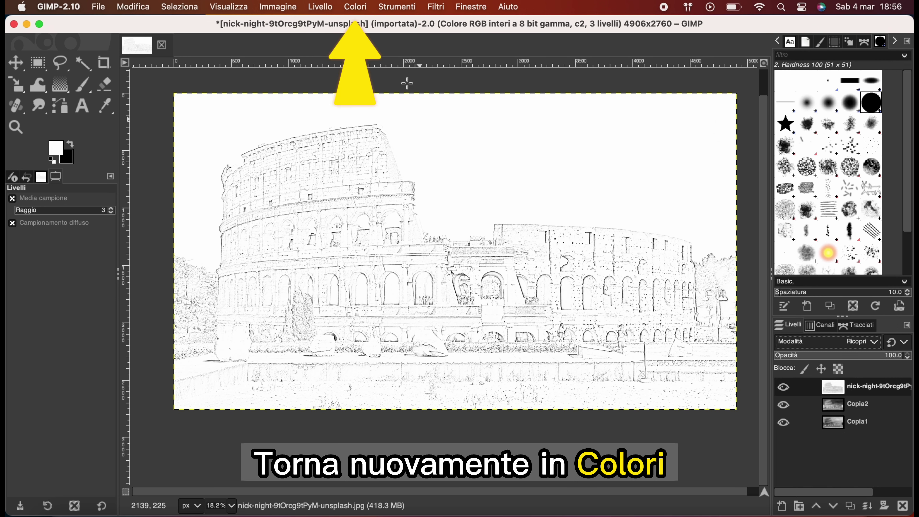
# Open Livelli and raise the black input level to about 96.
pyautogui.click(356, 7)
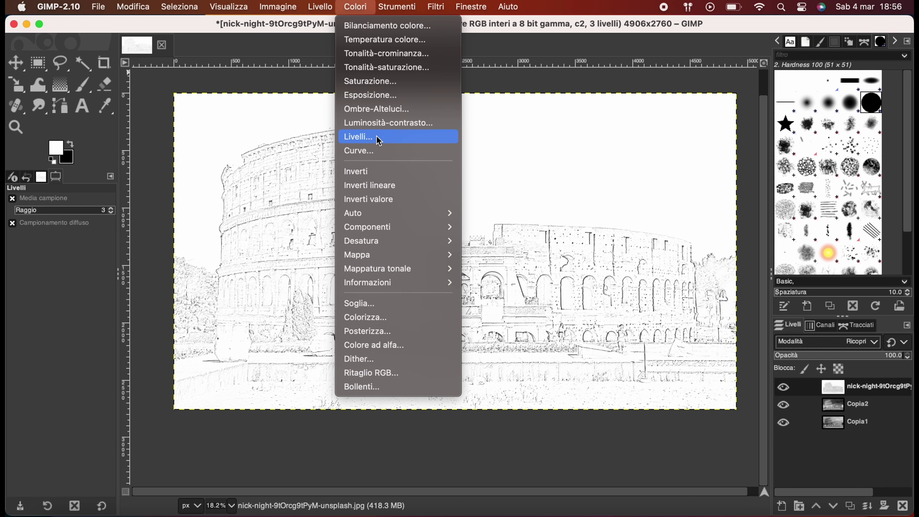
pyautogui.click(379, 141)
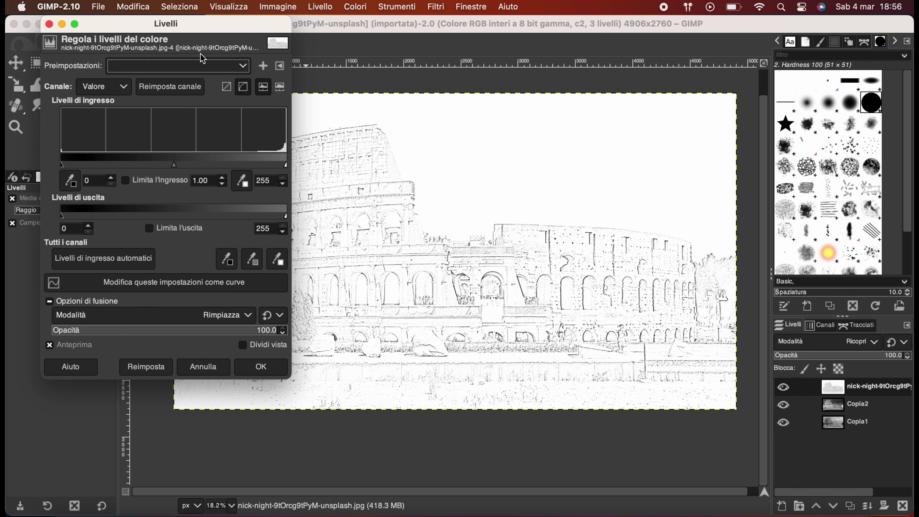
pyautogui.moveTo(183, 29); pyautogui.dragTo(157, 42)
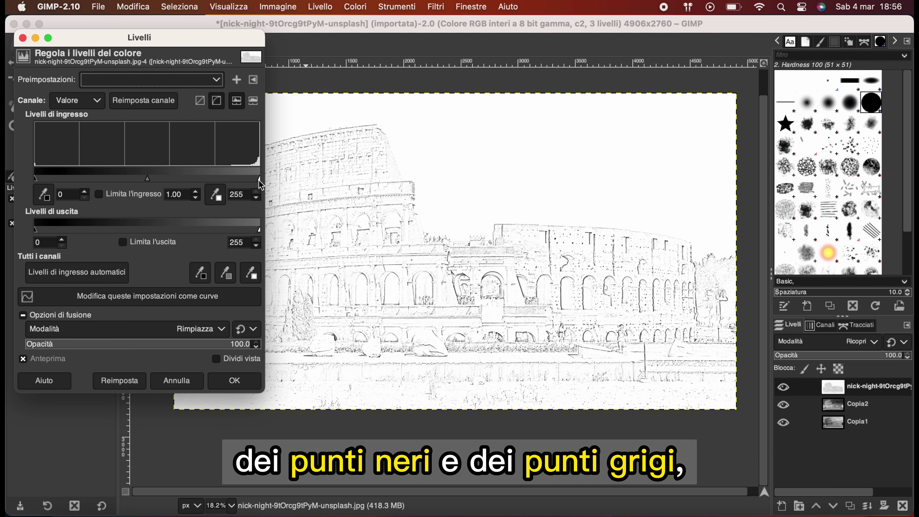
pyautogui.click(34, 179)
pyautogui.moveTo(56, 182); pyautogui.dragTo(83, 181)
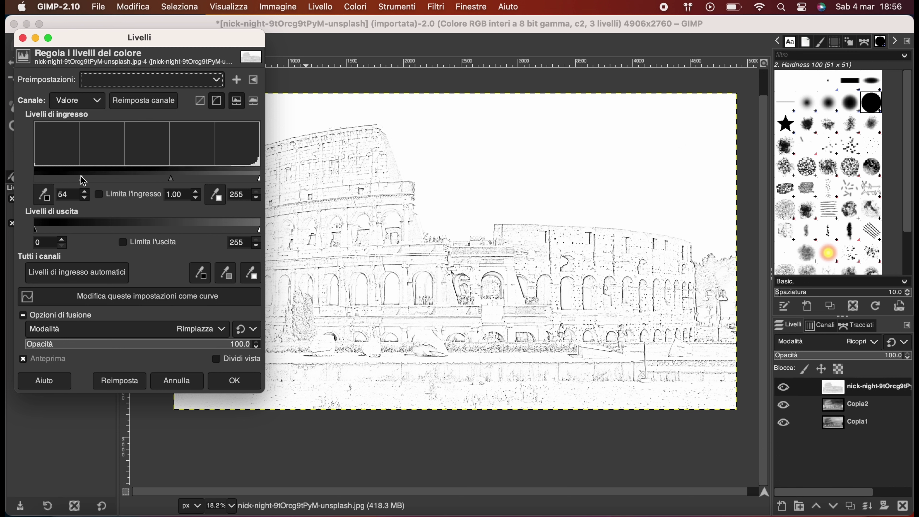
pyautogui.moveTo(83, 181); pyautogui.dragTo(121, 186)
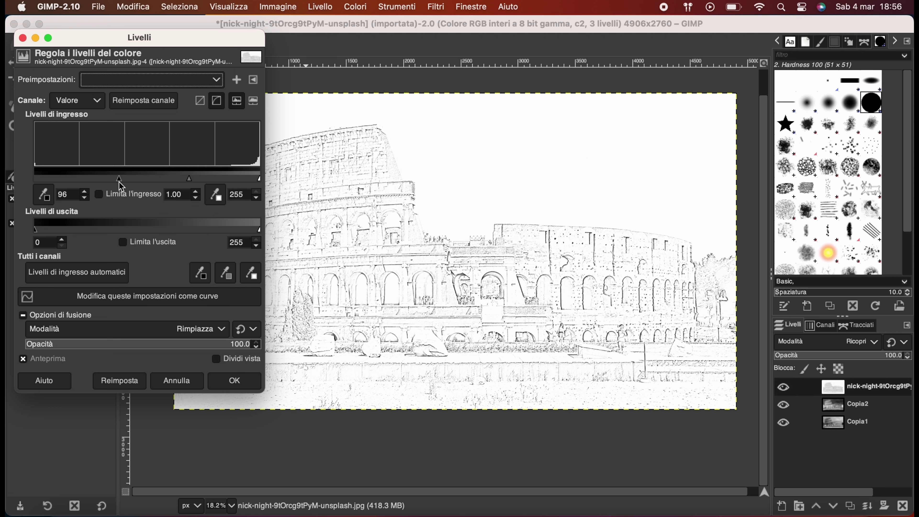
# Set gamma to 0.24, black input to 174, and lower output white toward 216.
pyautogui.moveTo(192, 182); pyautogui.dragTo(215, 184)
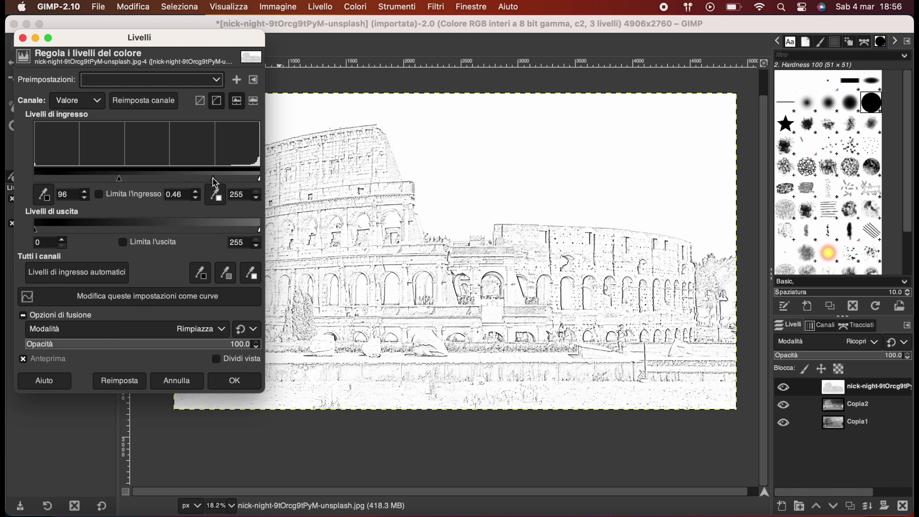
pyautogui.moveTo(215, 183); pyautogui.dragTo(235, 184)
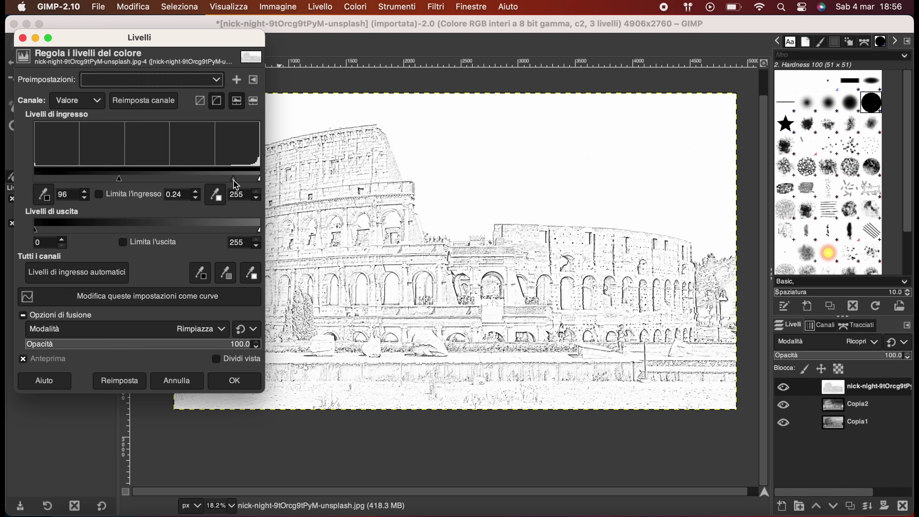
pyautogui.moveTo(119, 179); pyautogui.dragTo(167, 190)
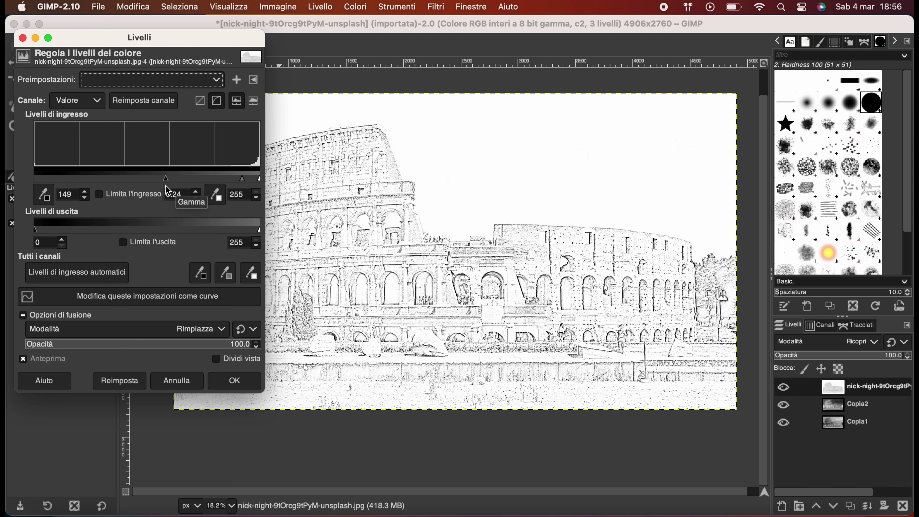
pyautogui.moveTo(167, 179); pyautogui.dragTo(191, 187)
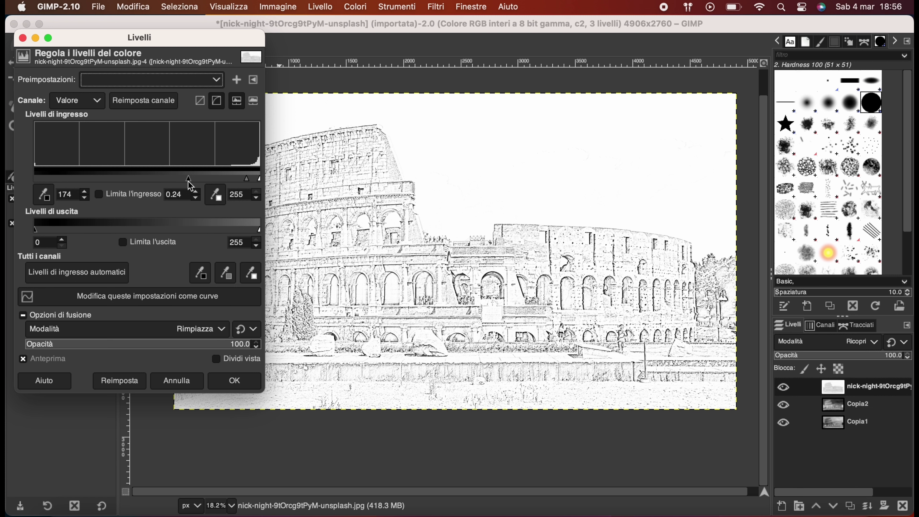
pyautogui.moveTo(261, 235); pyautogui.dragTo(194, 236)
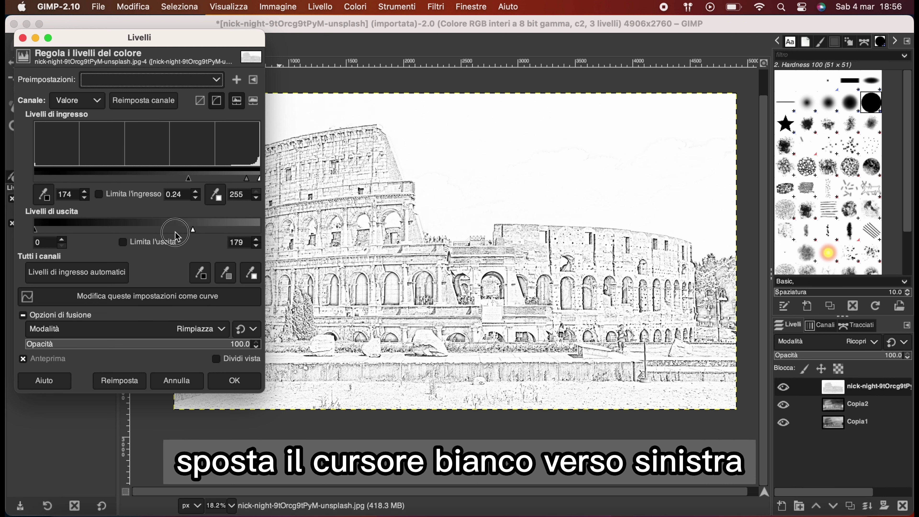
# Narrow the Livelli output range to about 14–101 and apply the adjustment.
pyautogui.moveTo(196, 233); pyautogui.dragTo(175, 230)
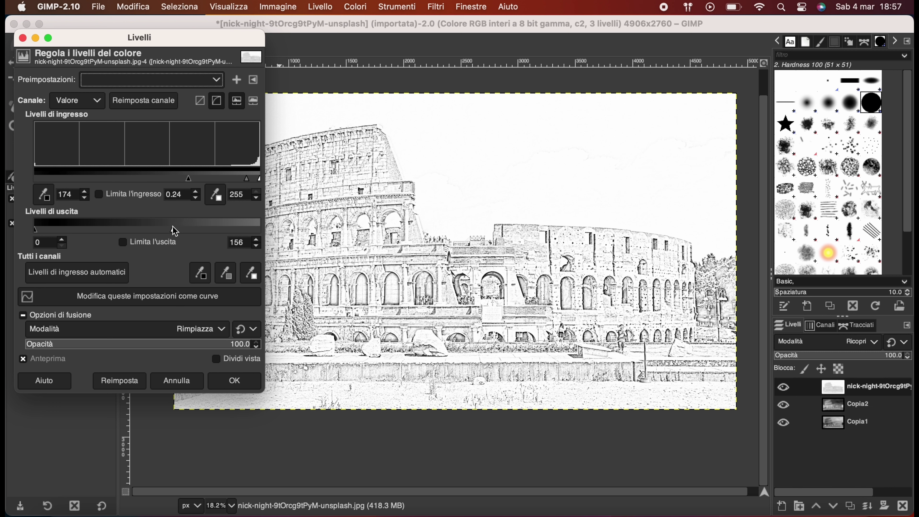
pyautogui.moveTo(172, 226); pyautogui.dragTo(145, 226)
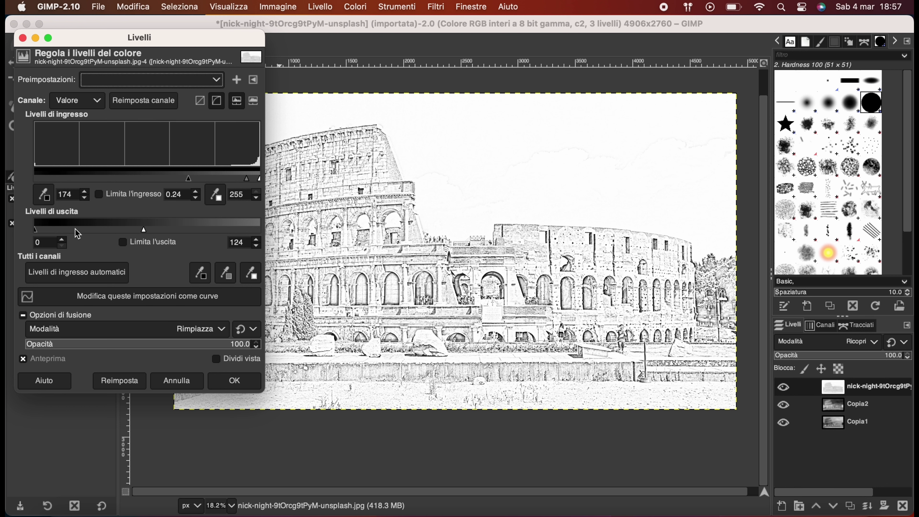
pyautogui.click(36, 230)
pyautogui.moveTo(37, 235); pyautogui.dragTo(53, 234)
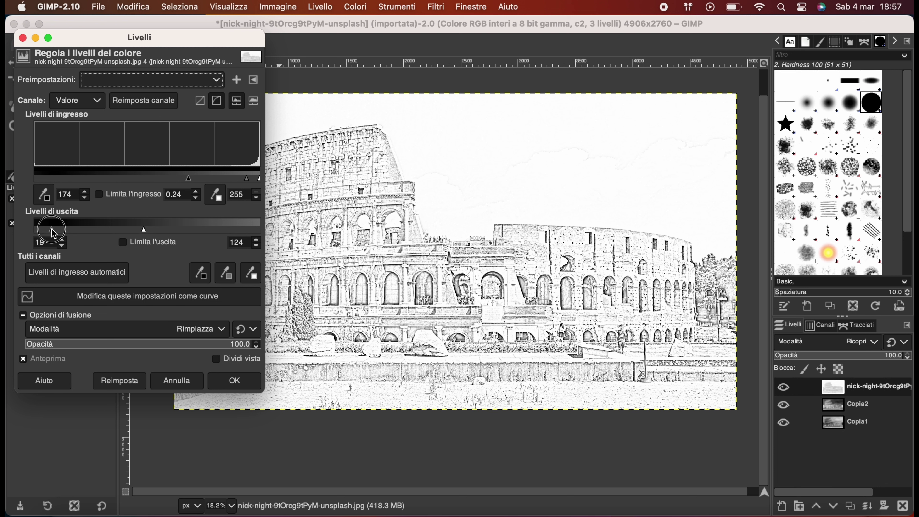
pyautogui.moveTo(51, 230); pyautogui.dragTo(48, 229)
pyautogui.moveTo(144, 234); pyautogui.dragTo(127, 233)
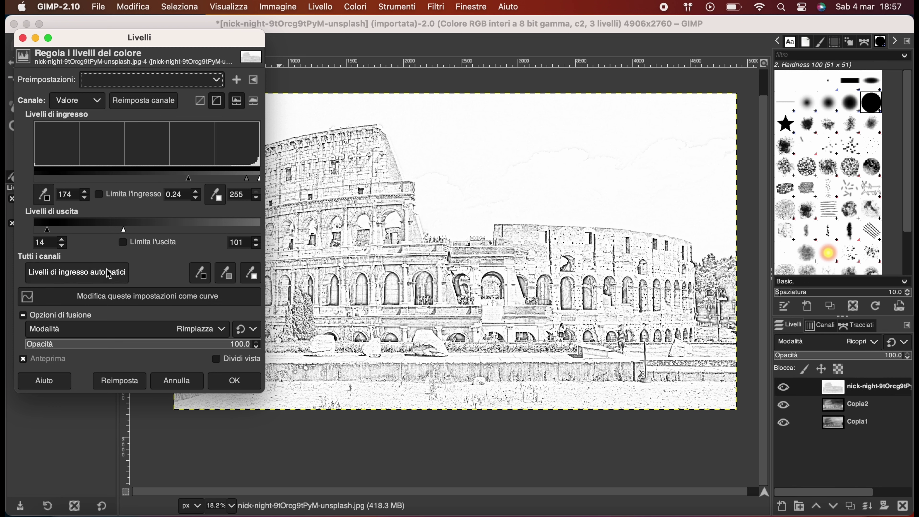
pyautogui.click(231, 381)
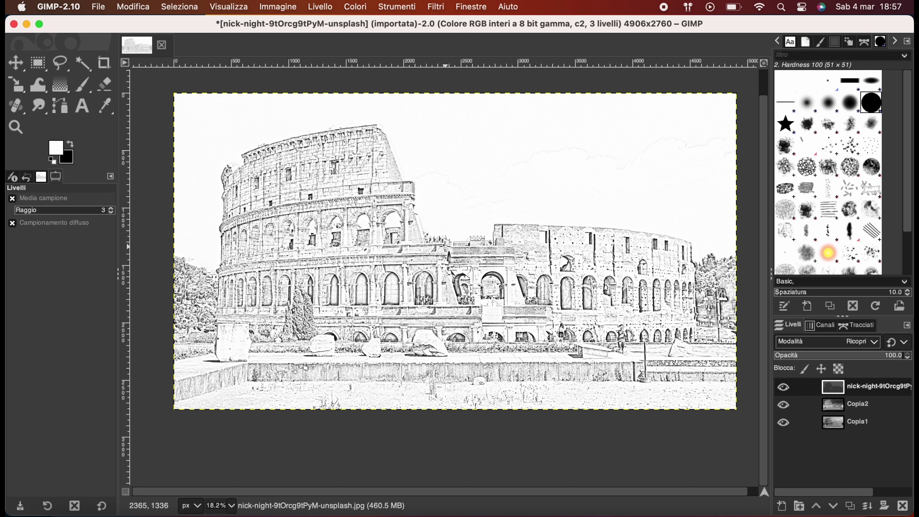
pyautogui.scroll(10, 423, 306)
pyautogui.scroll(2, 422, 304)
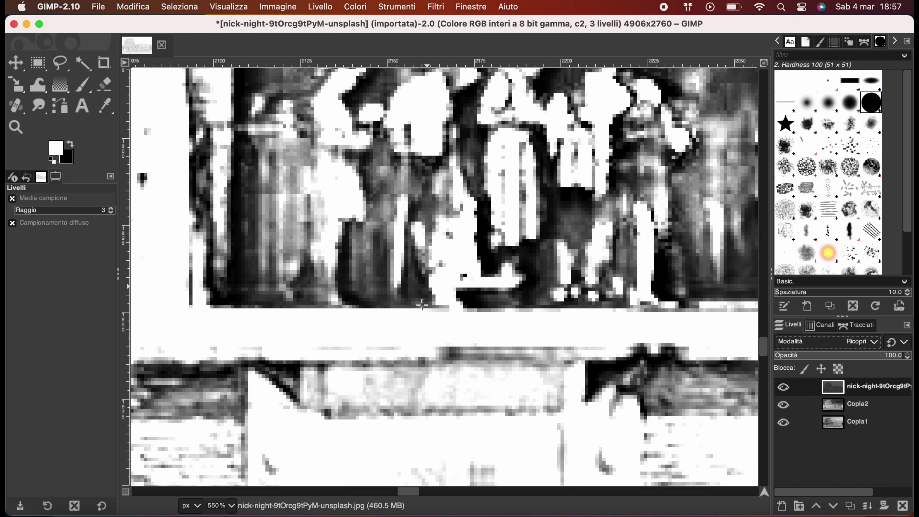
pyautogui.scroll(-5, 423, 305)
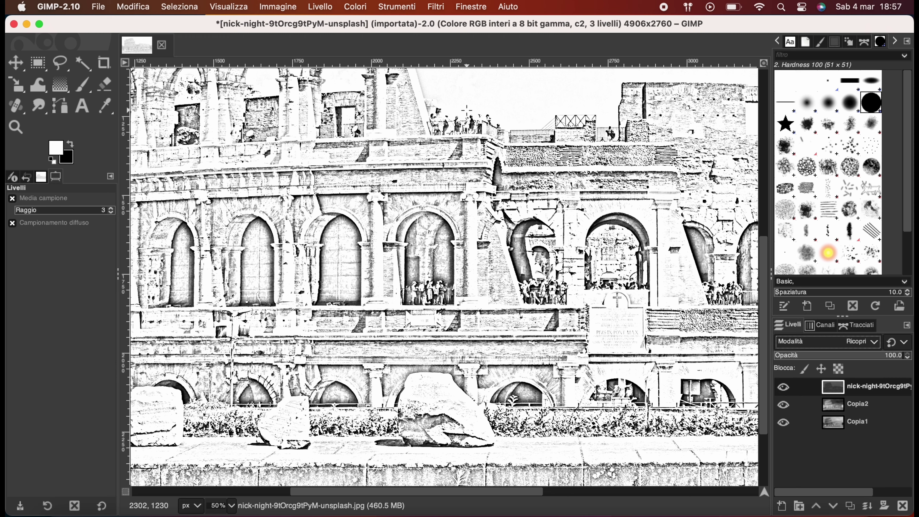
pyautogui.scroll(3, 467, 111)
pyautogui.scroll(2, 467, 110)
pyautogui.scroll(1, 467, 110)
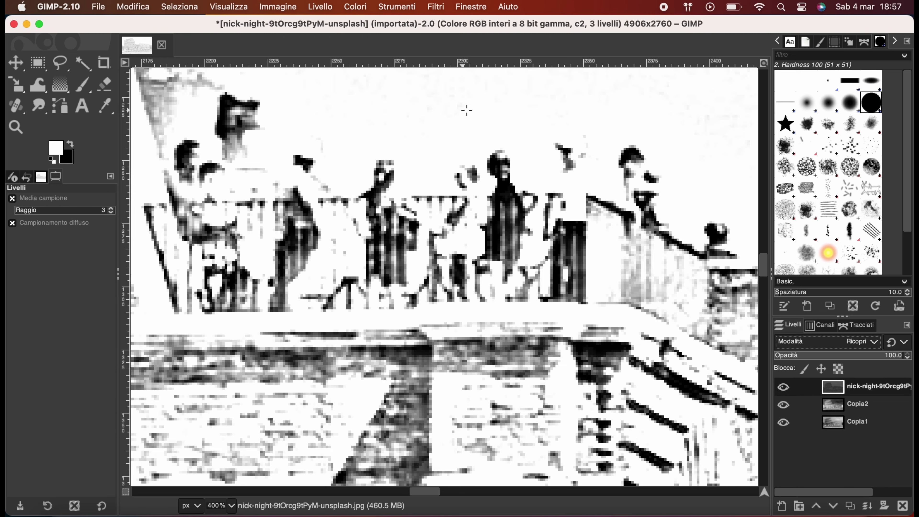
pyautogui.scroll(-4, 467, 111)
pyautogui.scroll(-2, 467, 110)
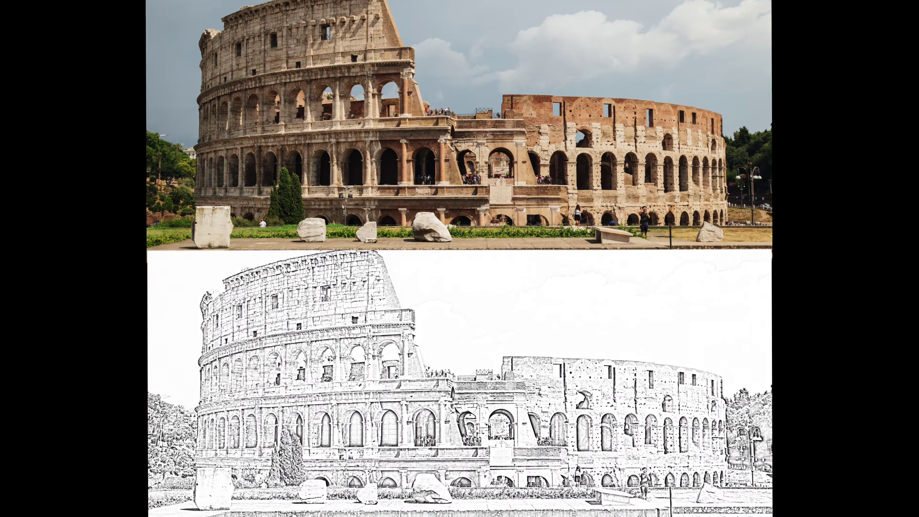